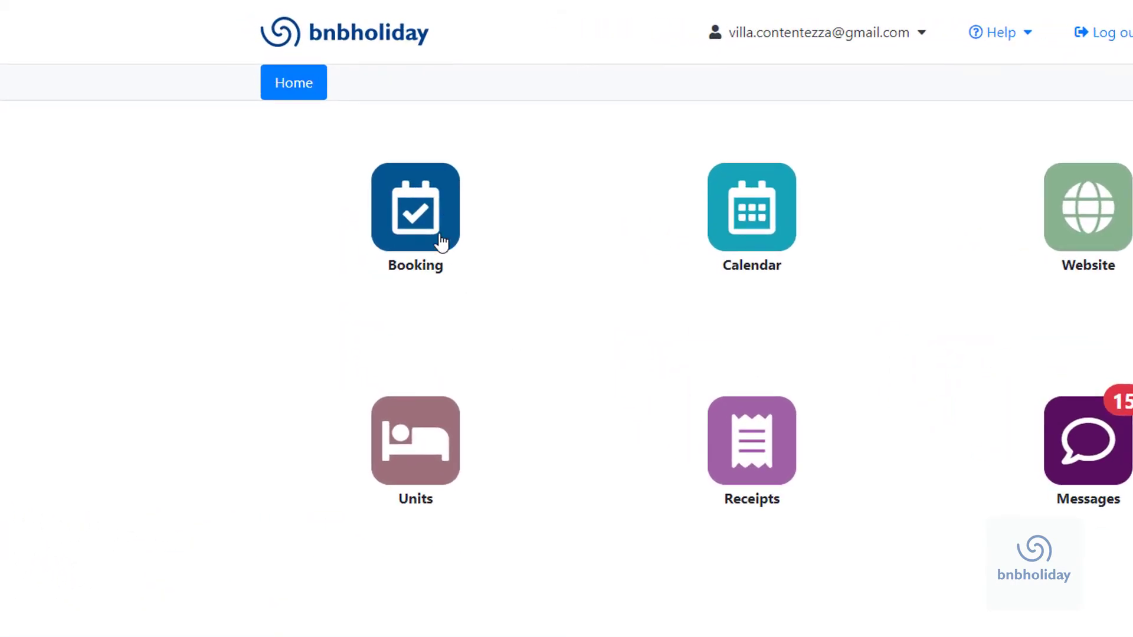
- Start a new booking and enter business name Villa Contentezza with its street address in the header
left_click(441, 242)
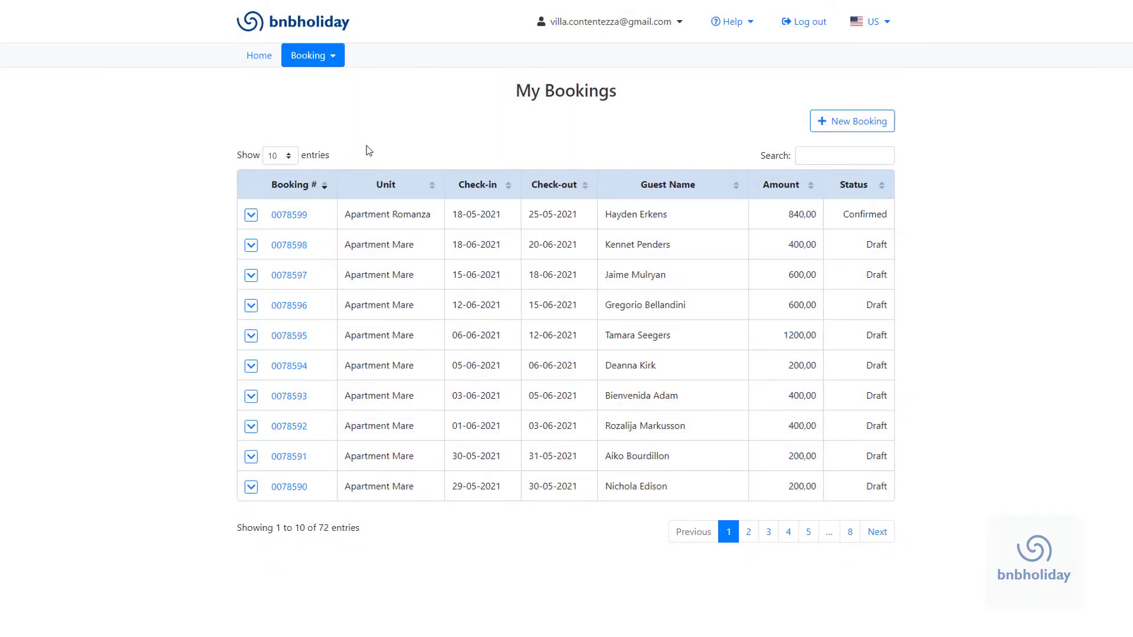
left_click(855, 129)
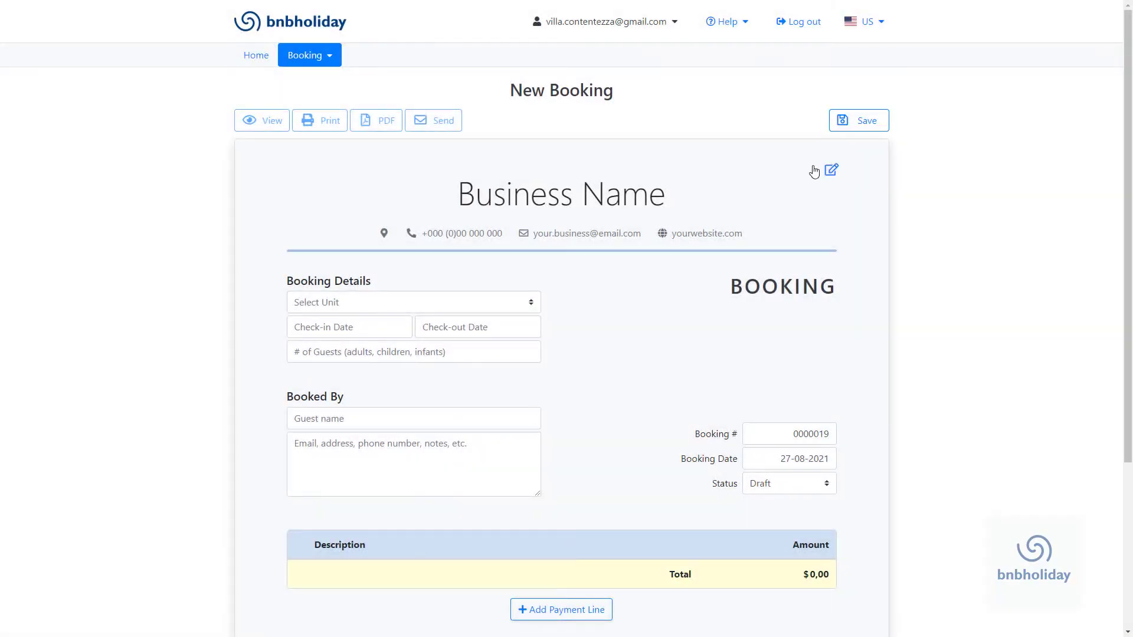
left_click(566, 213)
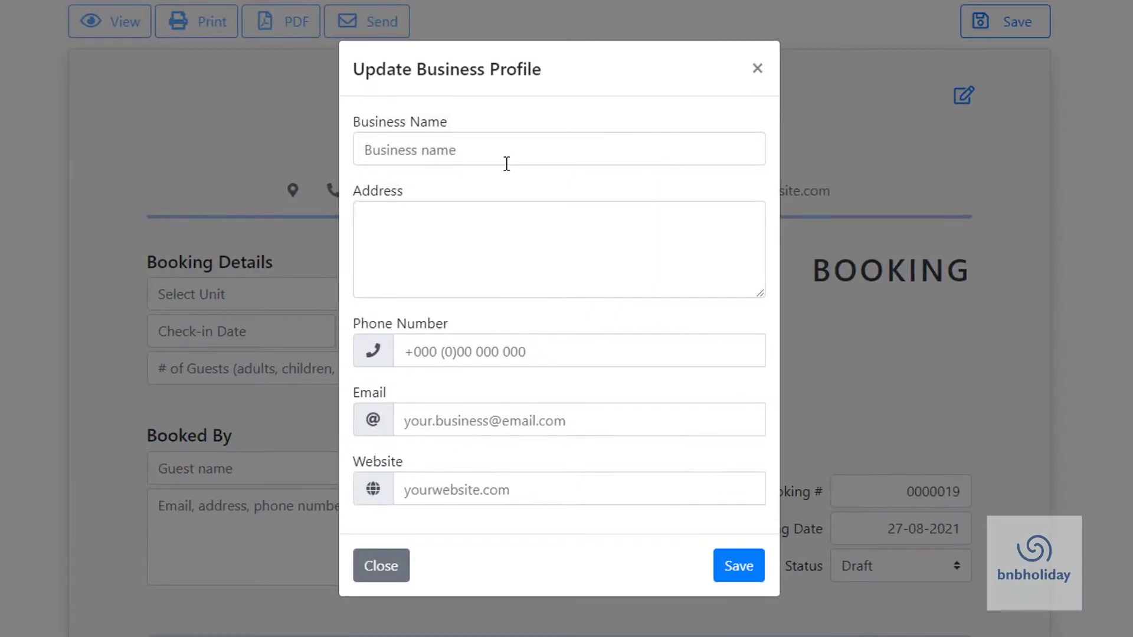
left_click(453, 152)
type("Villa Contentezza")
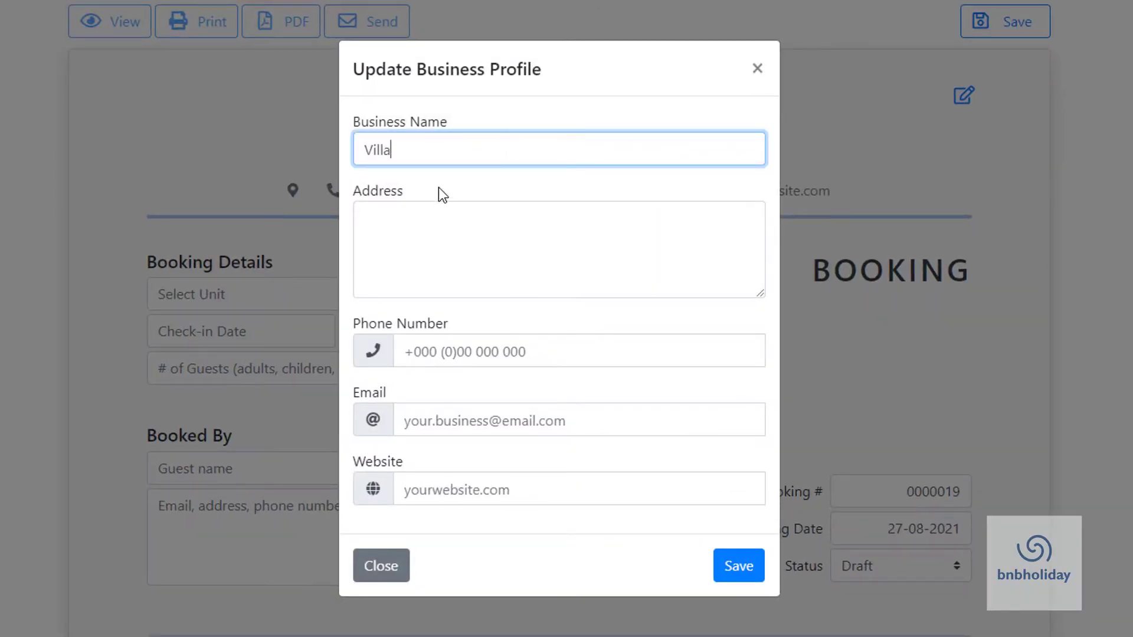
key("Tab")
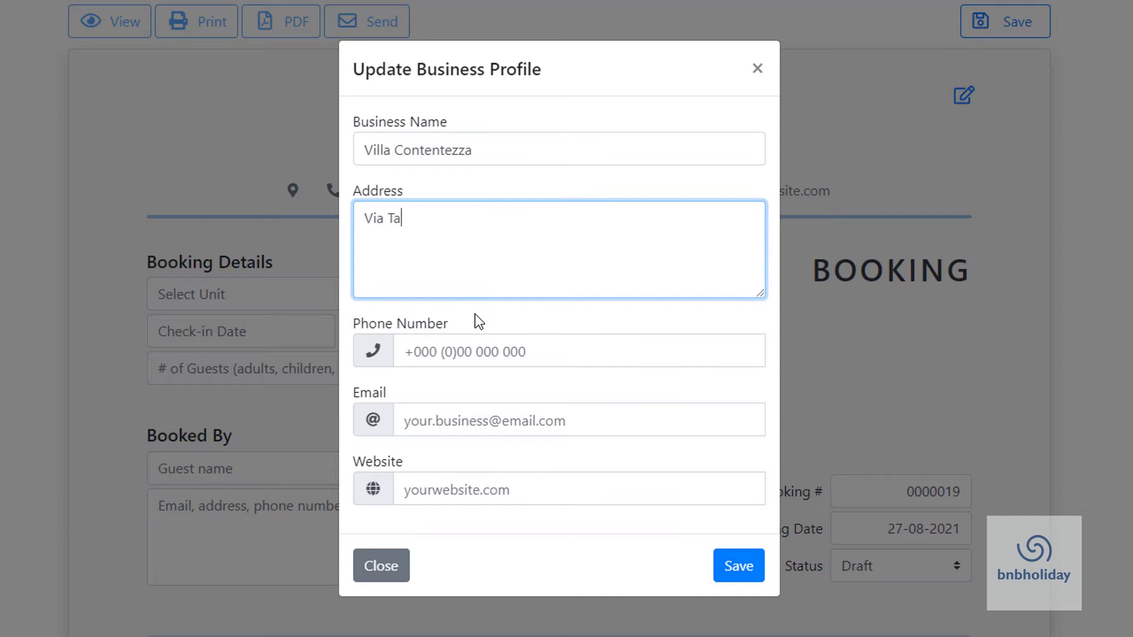
- Add the business phone number, e-mail address and website, then save the header details
key("Tab")
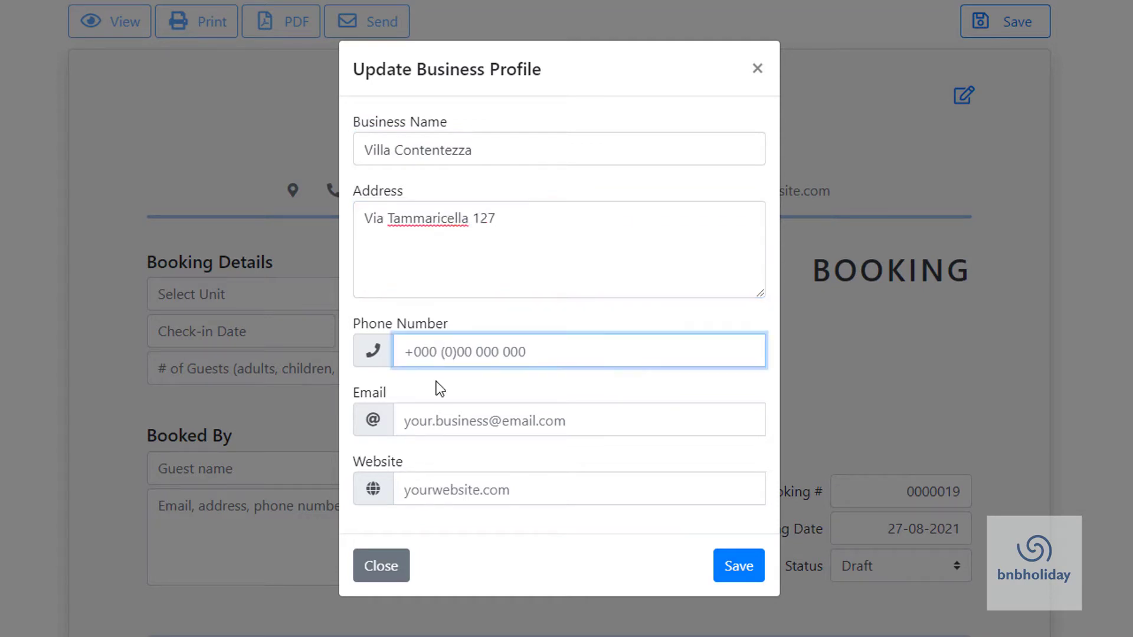
type("+1 234 56 789")
key("Tab")
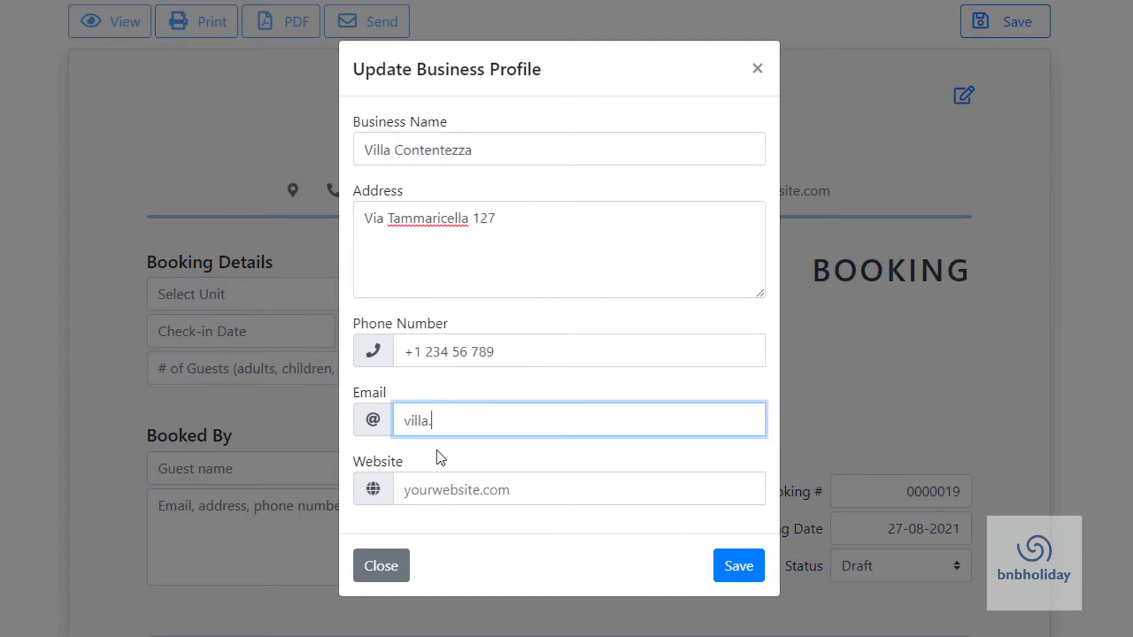
key("Tab")
type("www.bnbholiday.com/villa-contentezz")
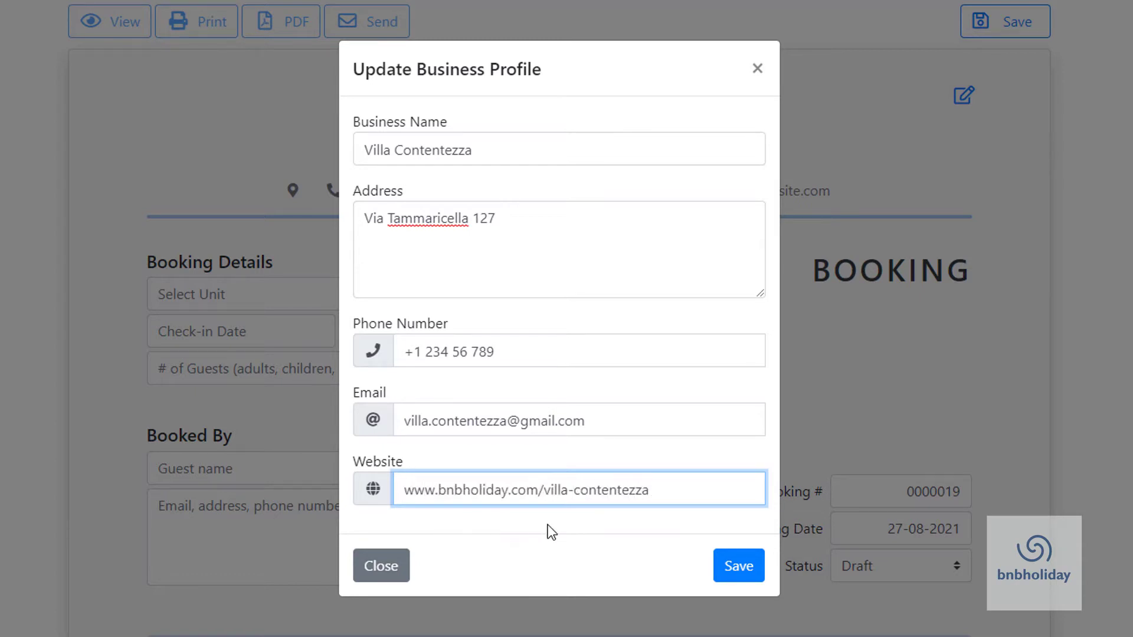
left_click(732, 565)
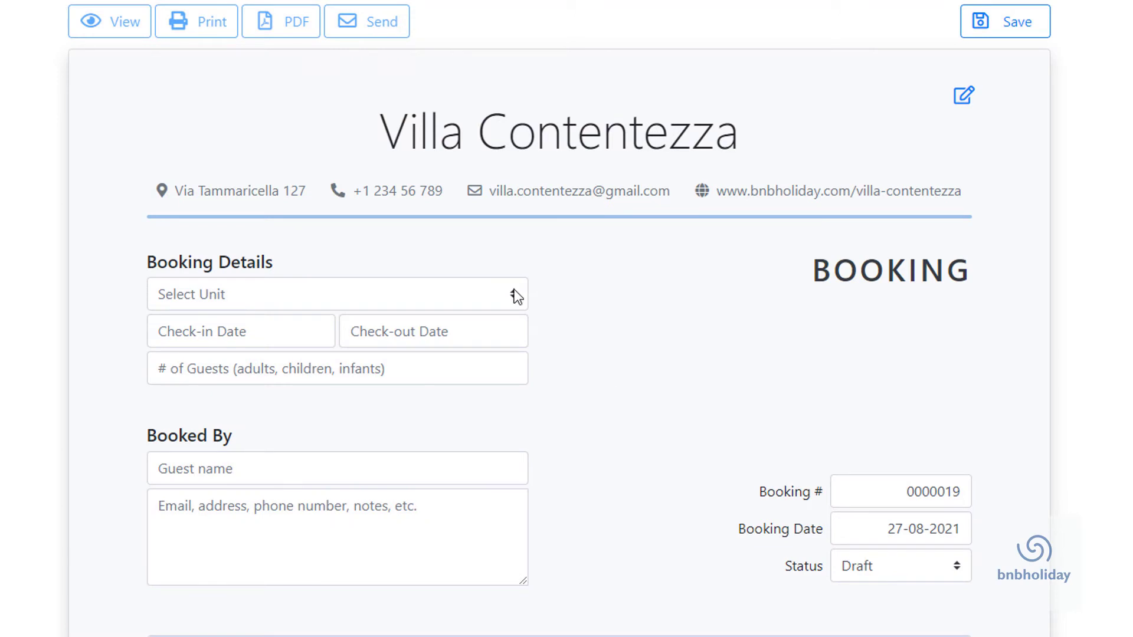
- Book Apartment Luna from check-in 06-09-2021 to check-out 13-09-2021
left_click(514, 292)
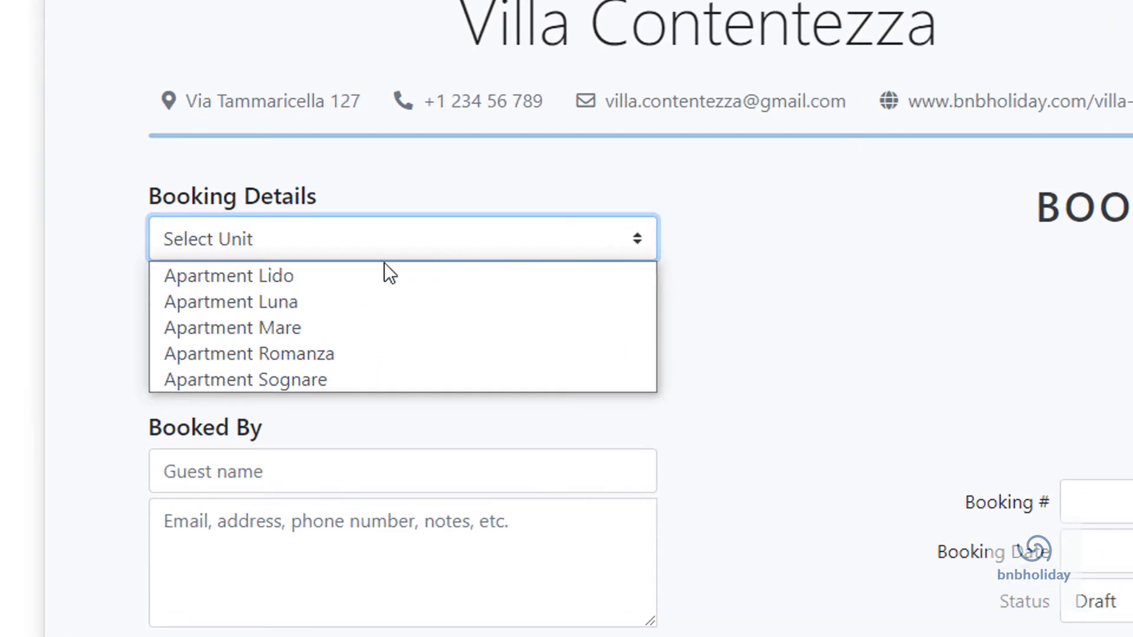
left_click(317, 300)
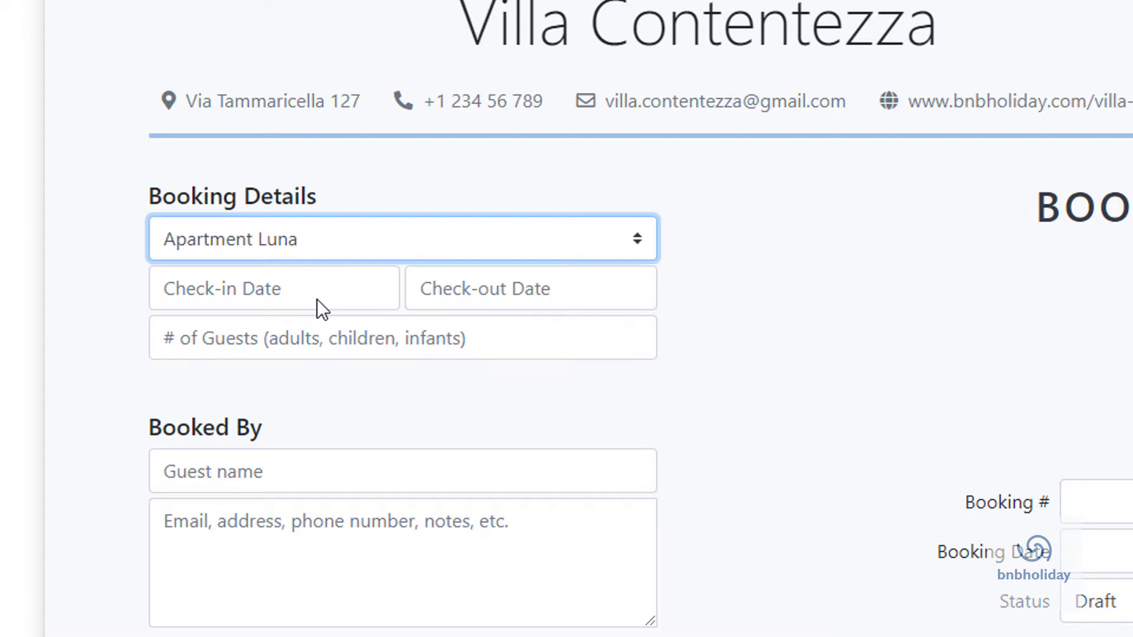
left_click(318, 301)
left_click(408, 347)
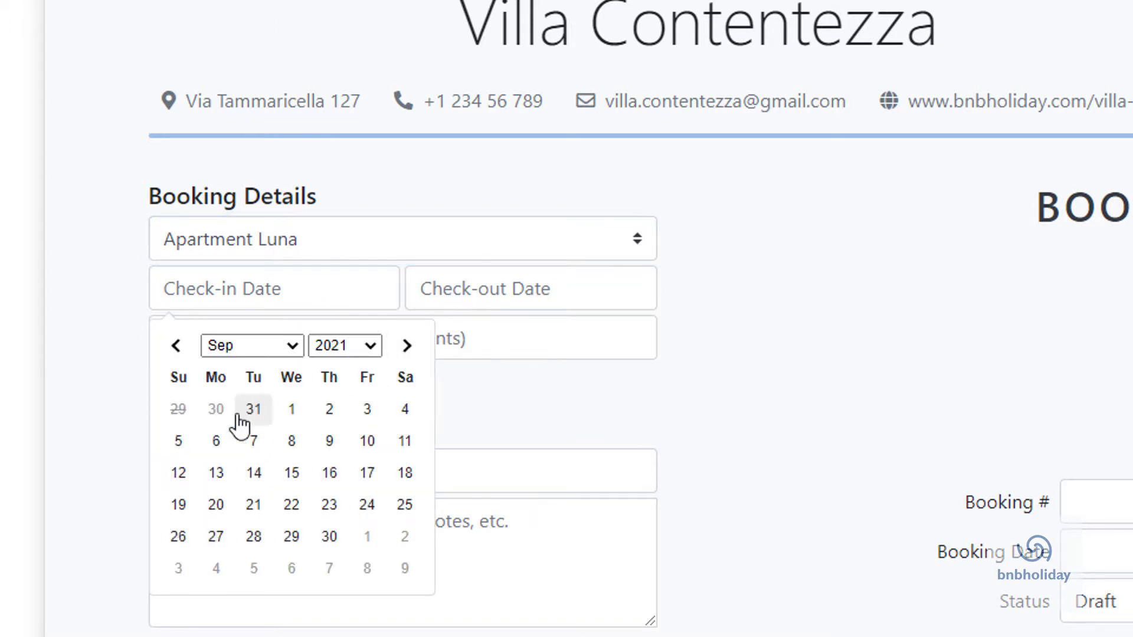
left_click(216, 440)
left_click(476, 295)
left_click(473, 470)
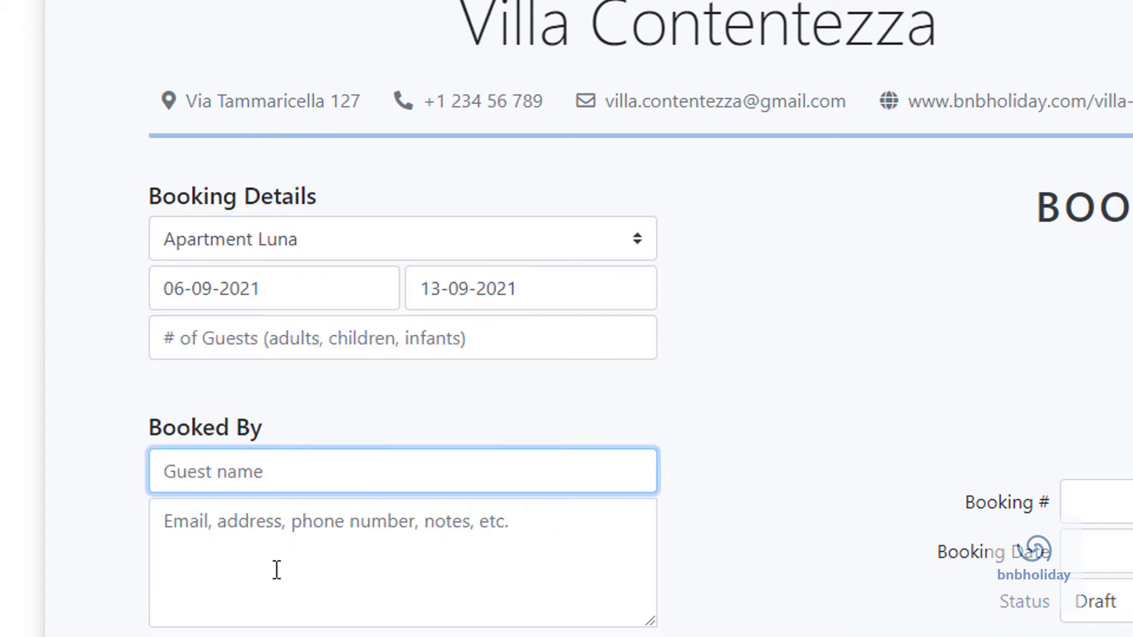
- Set the guests to 2 adults, 1 child and 1 infant
left_click(307, 339)
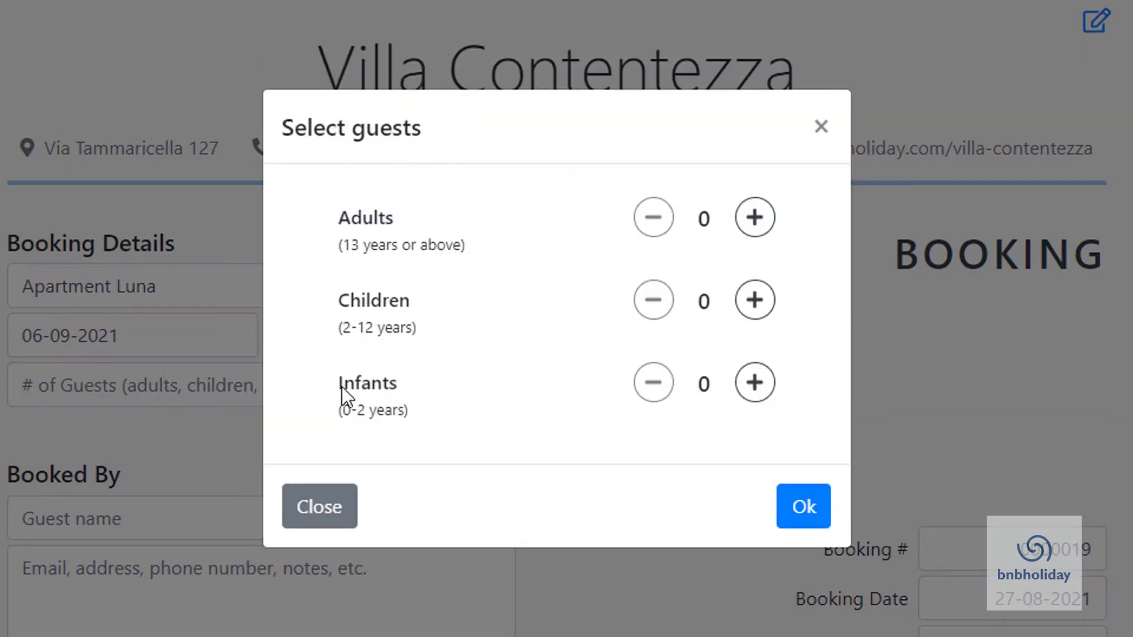
left_click(756, 217)
left_click(755, 217)
left_click(755, 300)
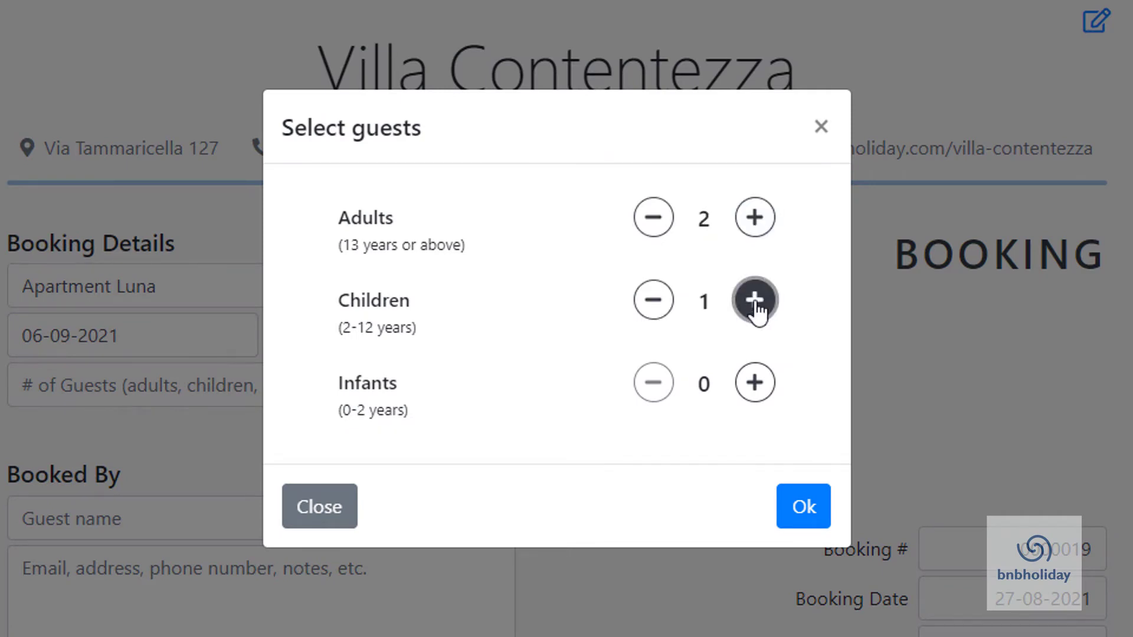
left_click(755, 384)
left_click(801, 509)
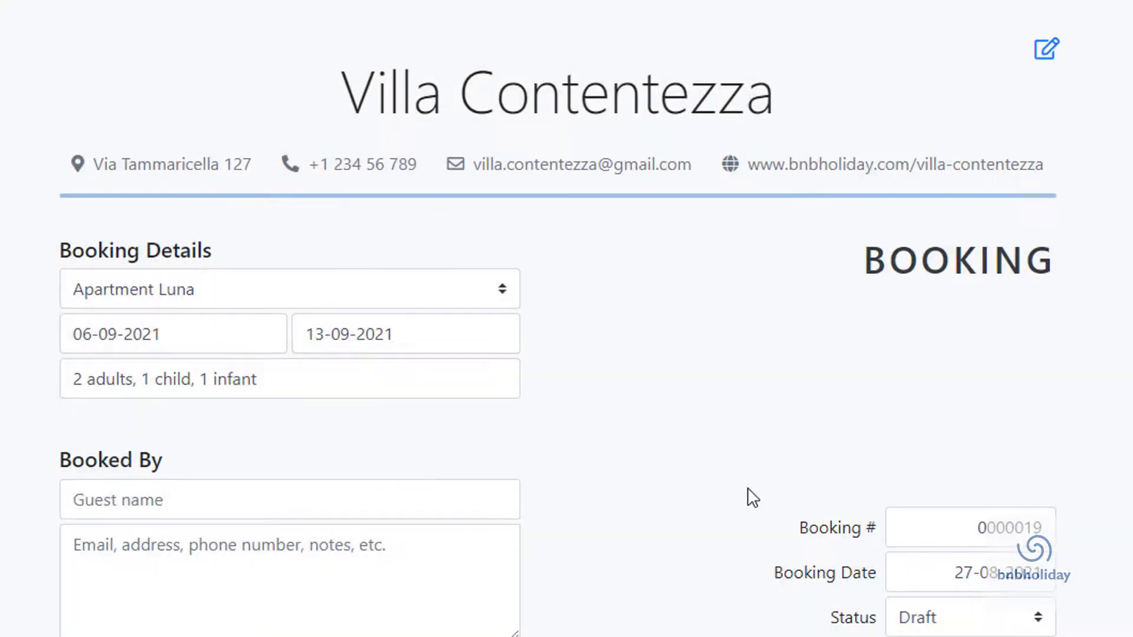
- Enter the guest's full name, then their e-mail and, on a new line, phone number under Booked By
left_click(145, 499)
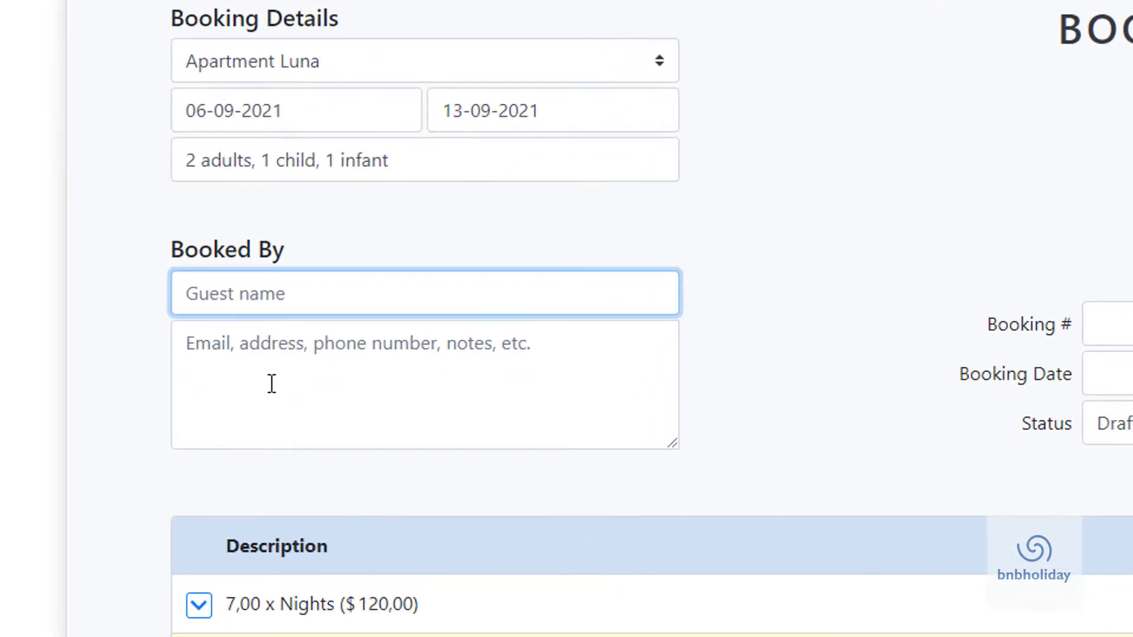
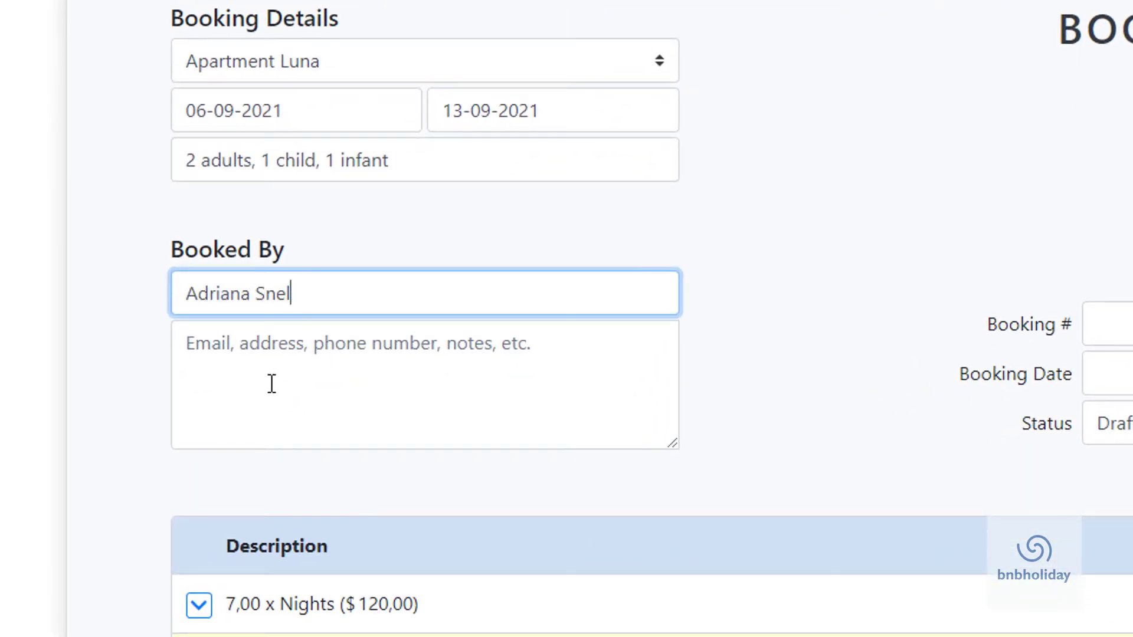
key("Tab")
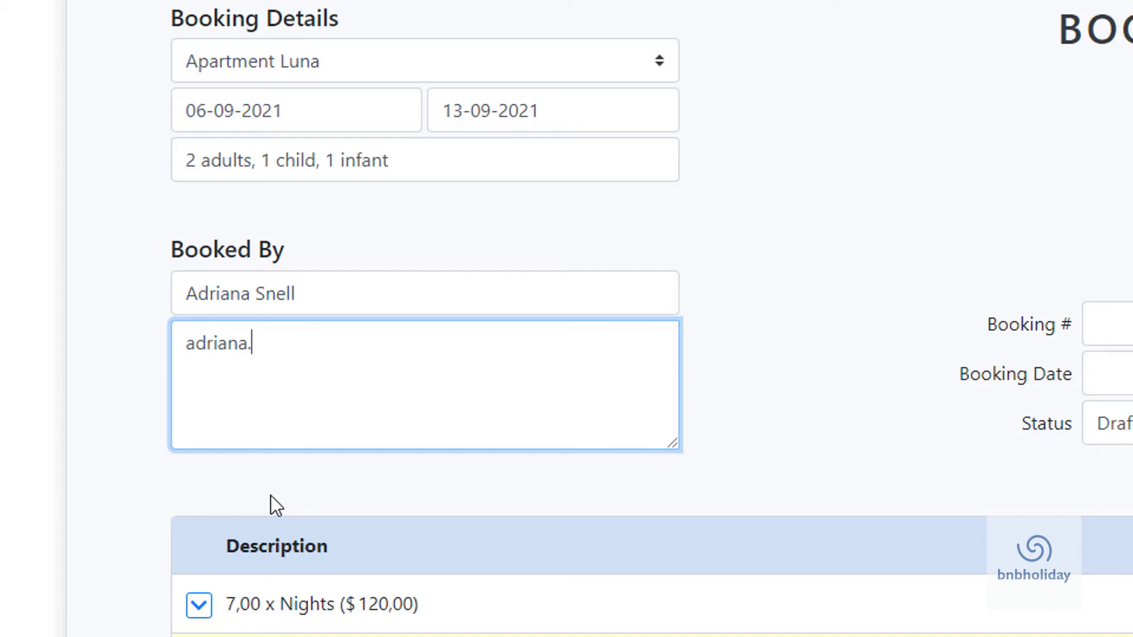
key("Return")
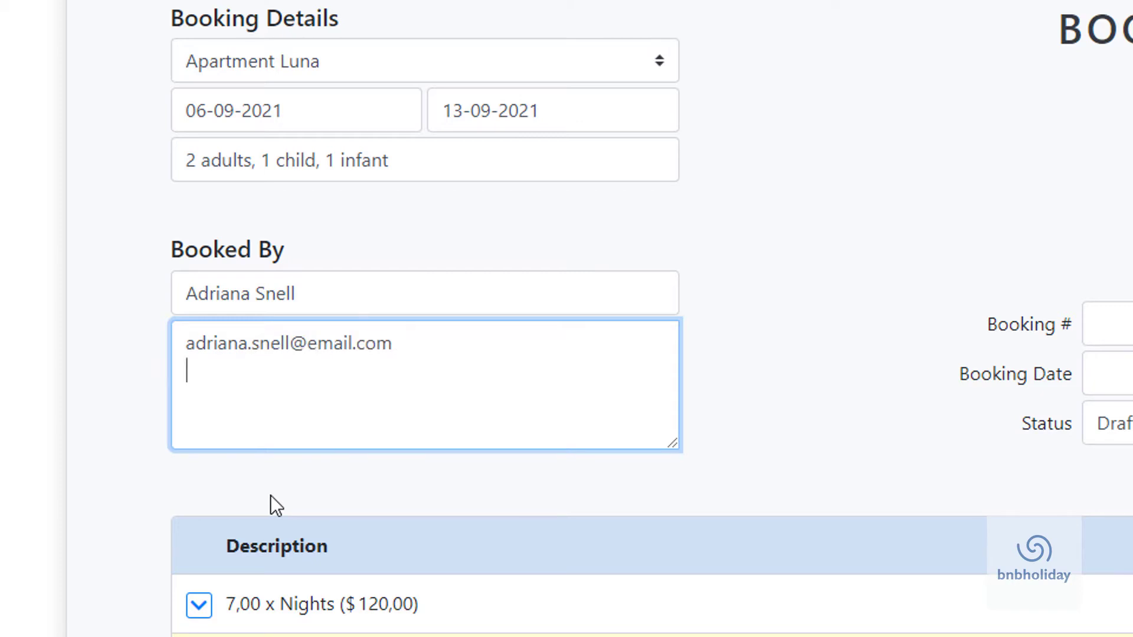
type("+12 444 55 6")
type("66")
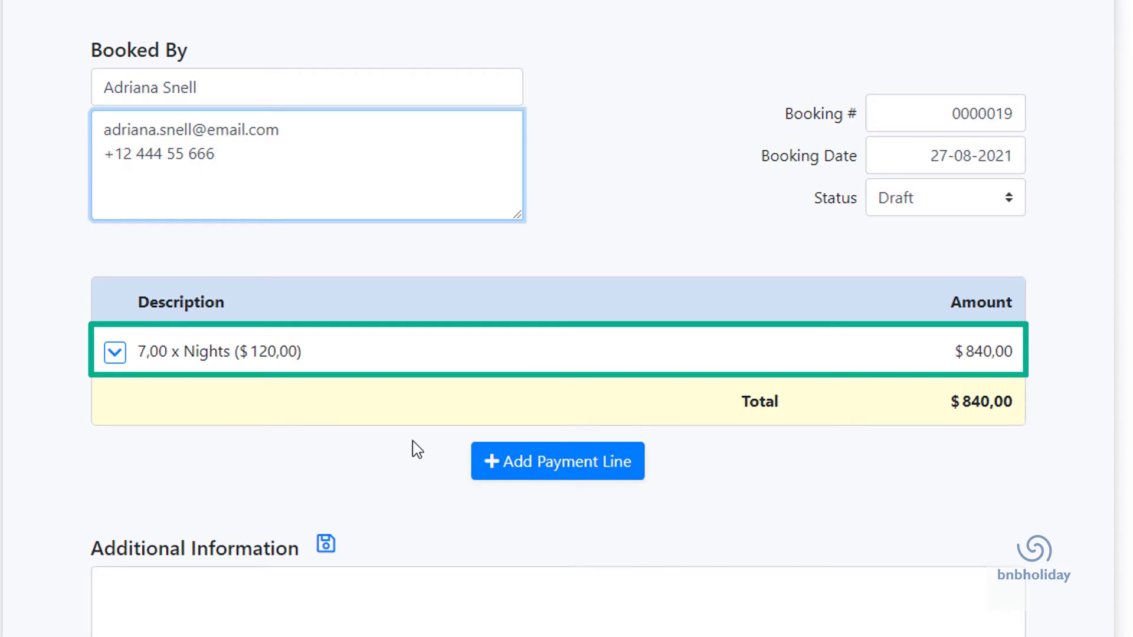
- Add a Breakfast payment line with quantity 7 at a $50 unit price
left_click(565, 464)
left_click(428, 188)
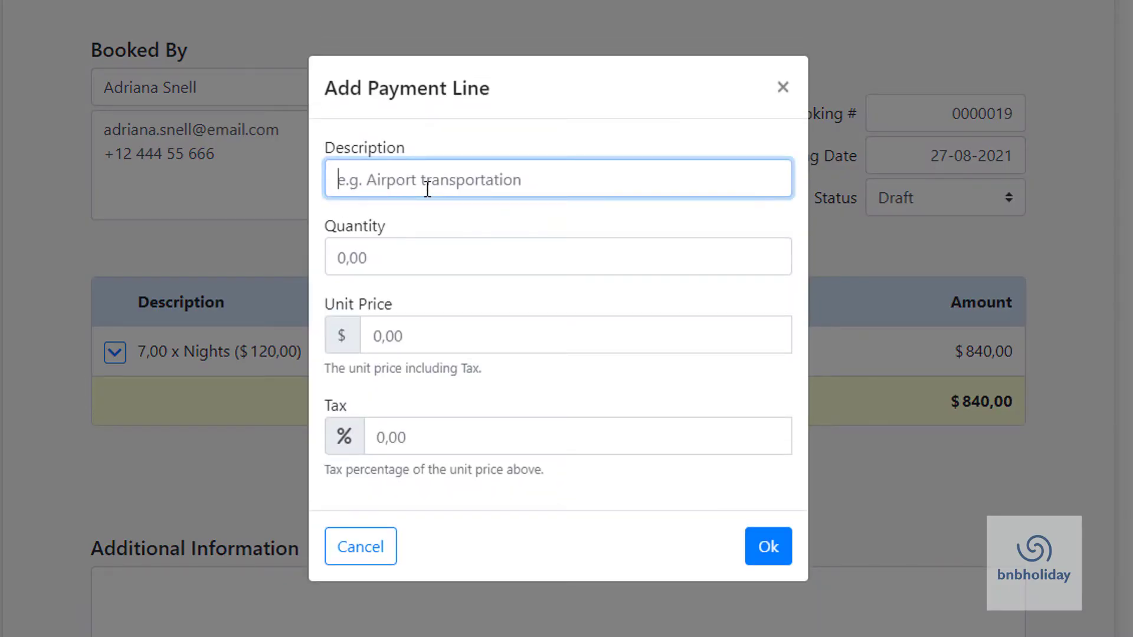
type("Breakfast")
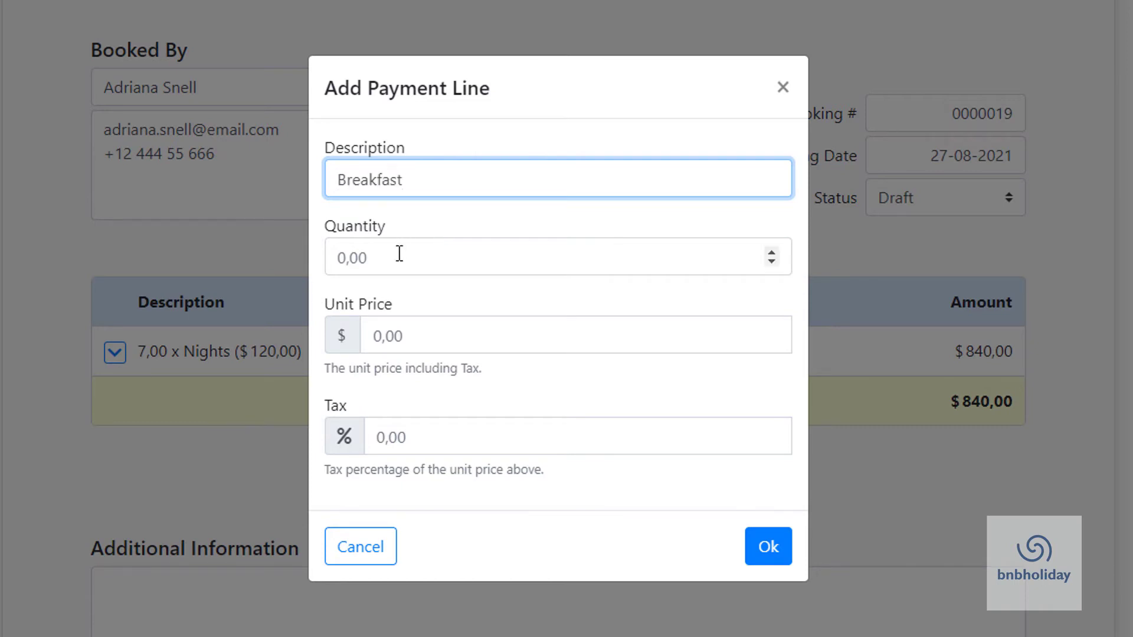
left_click(397, 255)
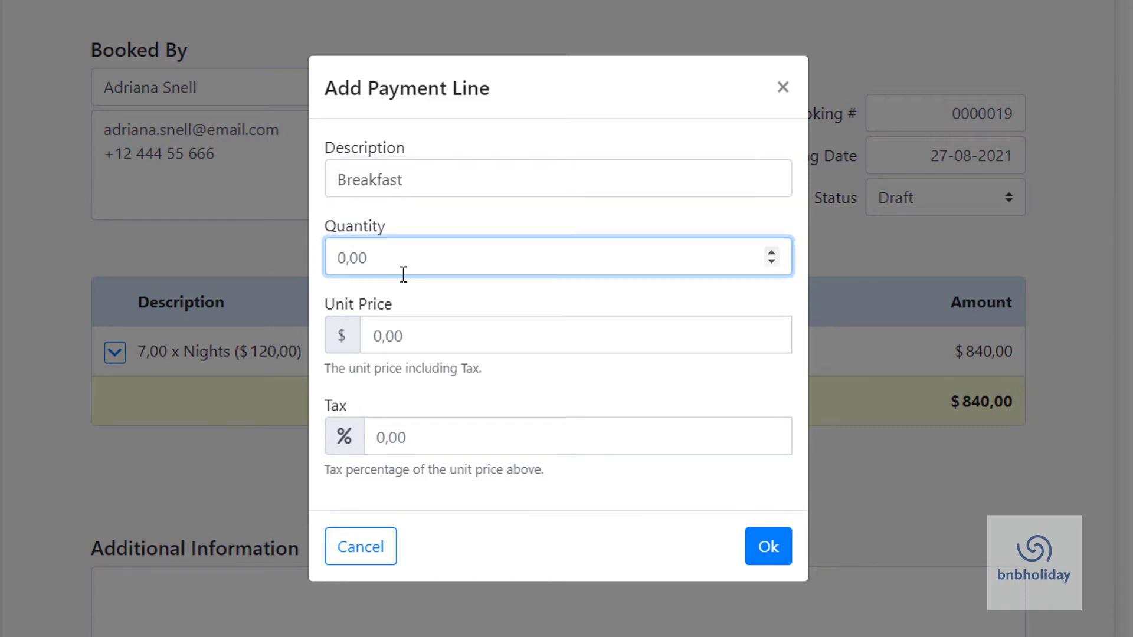
type("7")
left_click(421, 336)
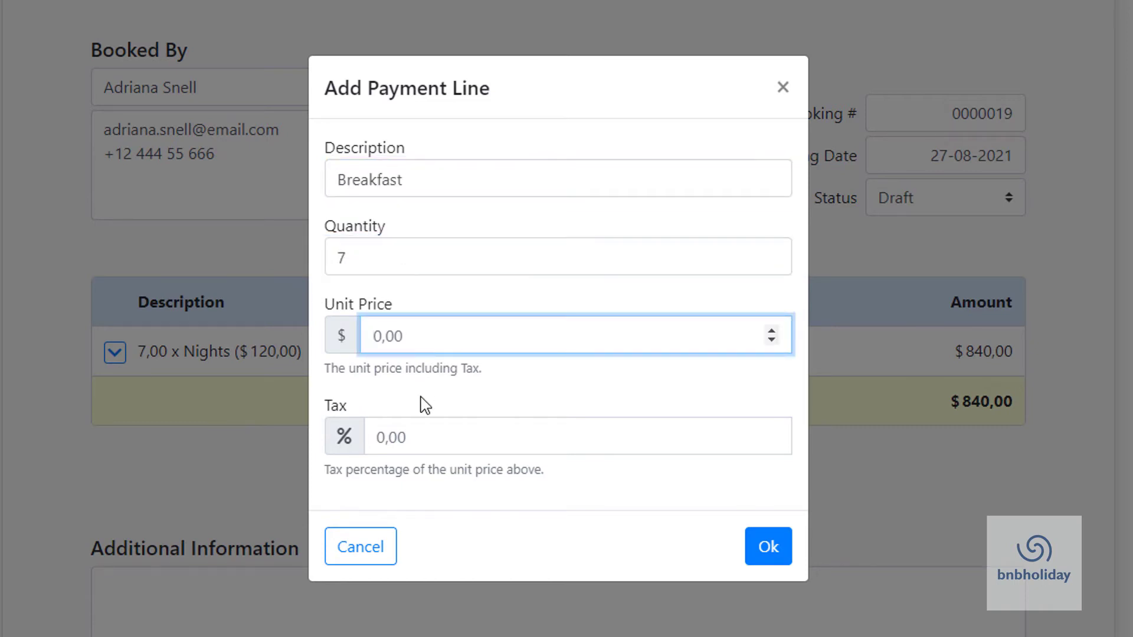
type("50")
left_click(776, 561)
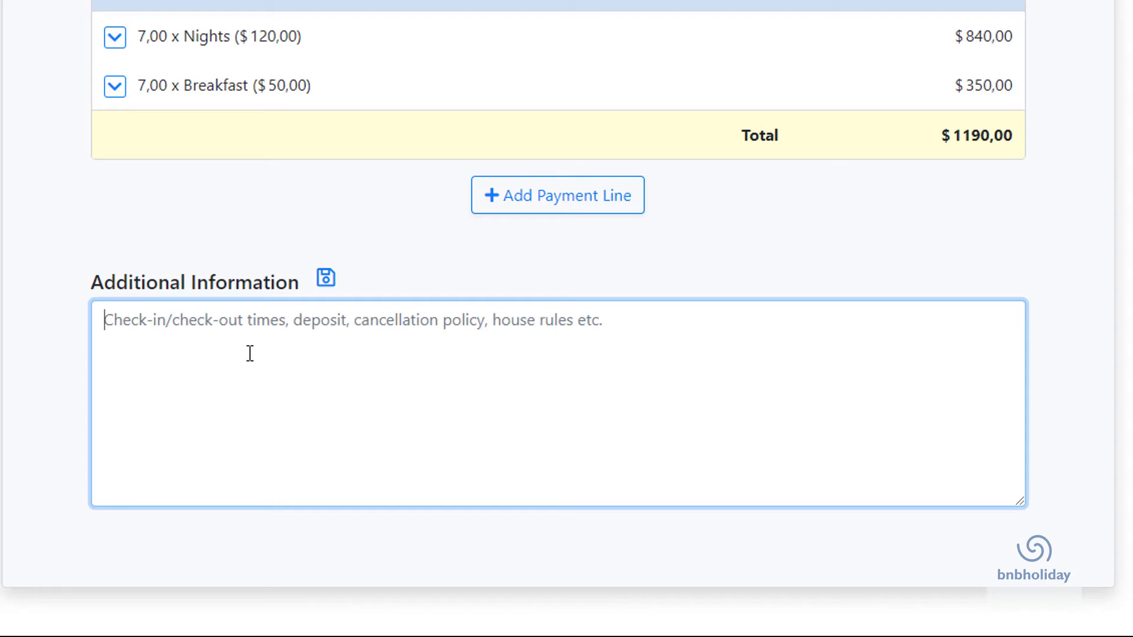
- Type 'Thank you for your booking' into Additional Information
type("Thank you f")
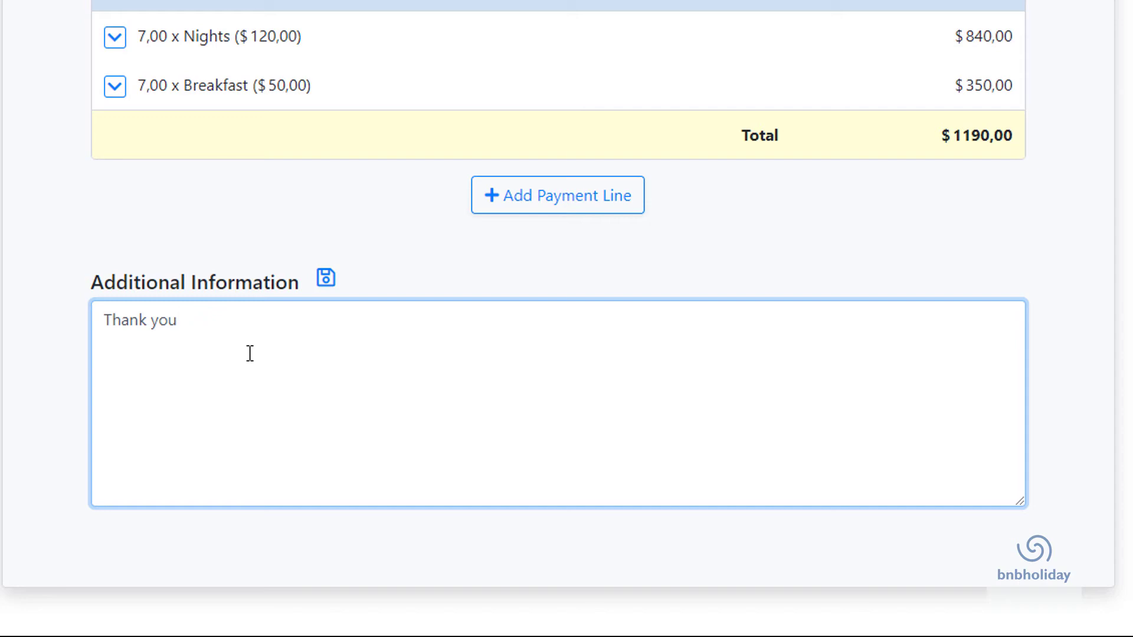
type("or your b")
type("ooking!")
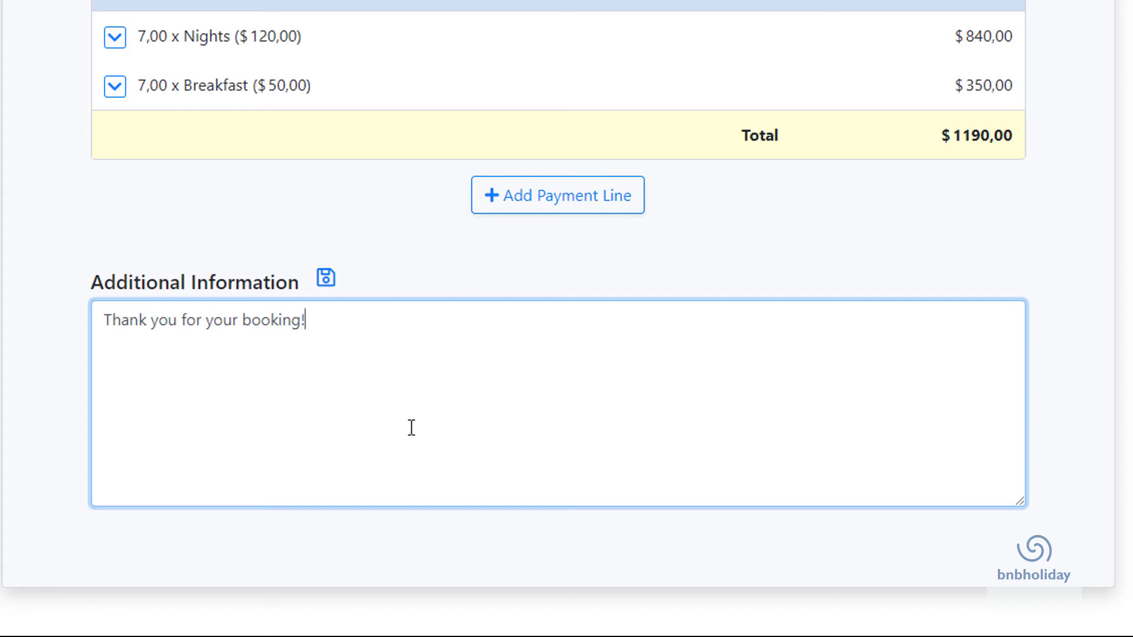
- In the default note editor, add lines 'Check in from 11 AM' and 'Check ut until 1 PM'
left_click(325, 277)
key("Return")
key("Return")
key("Return")
key("Up")
key("Up")
key("Up")
type("Check in from ")
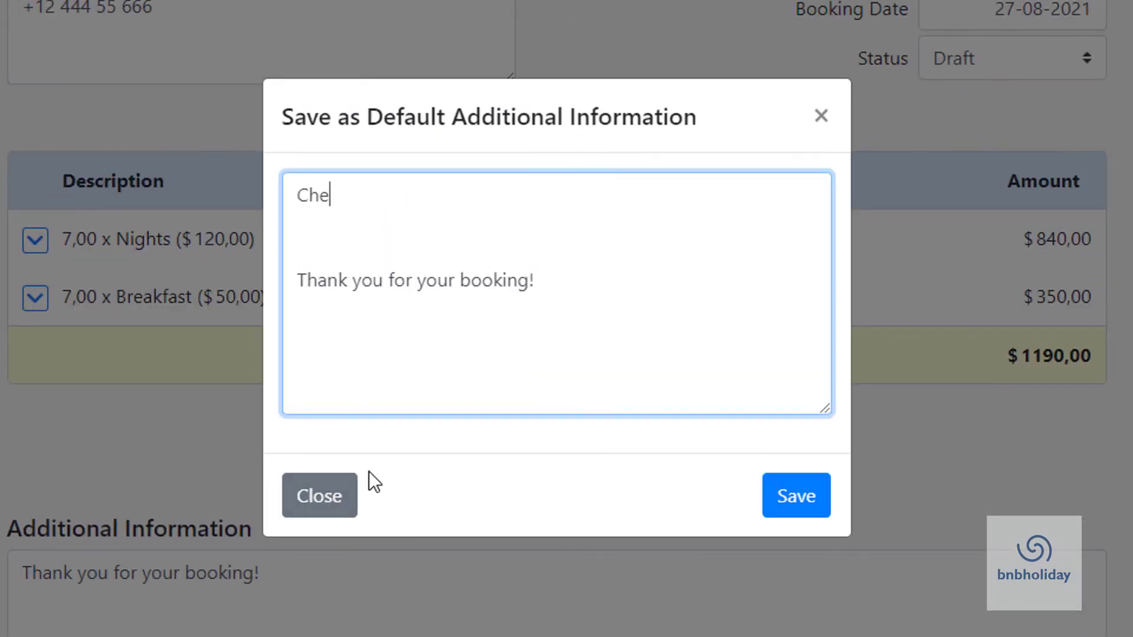
type("11 AM")
key("Return")
type("Check ut until 1 PM")
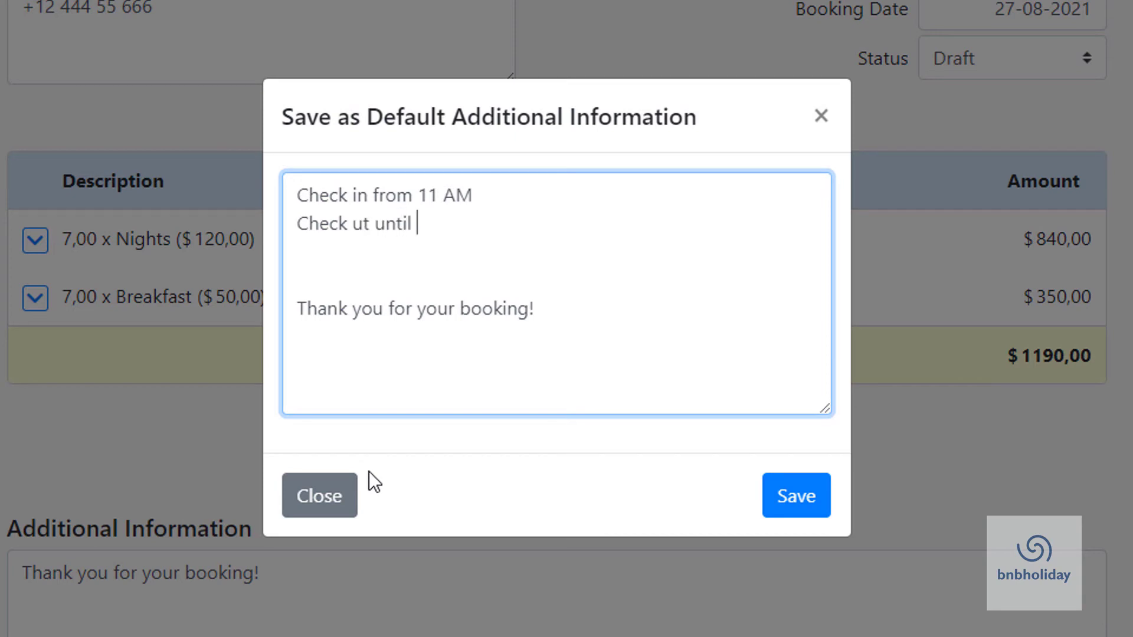
key("Delete")
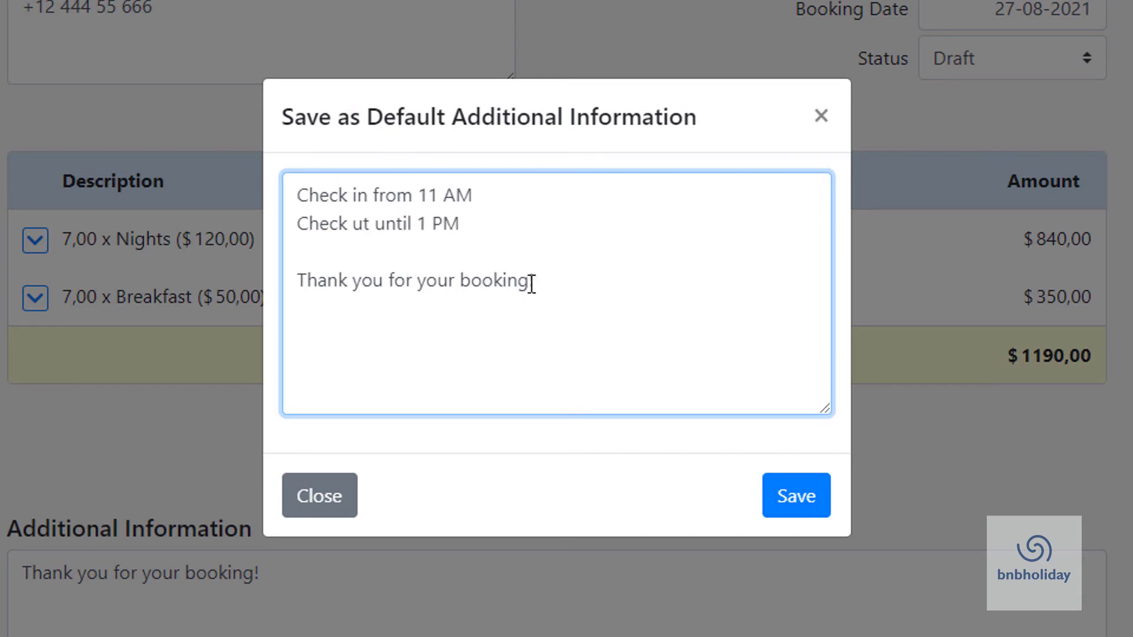
- Replace the thank-you line with 'We are looking forward to your stay' and save as default
left_click_drag(527, 280, 158, 276)
type("We are looking forward to your visit")
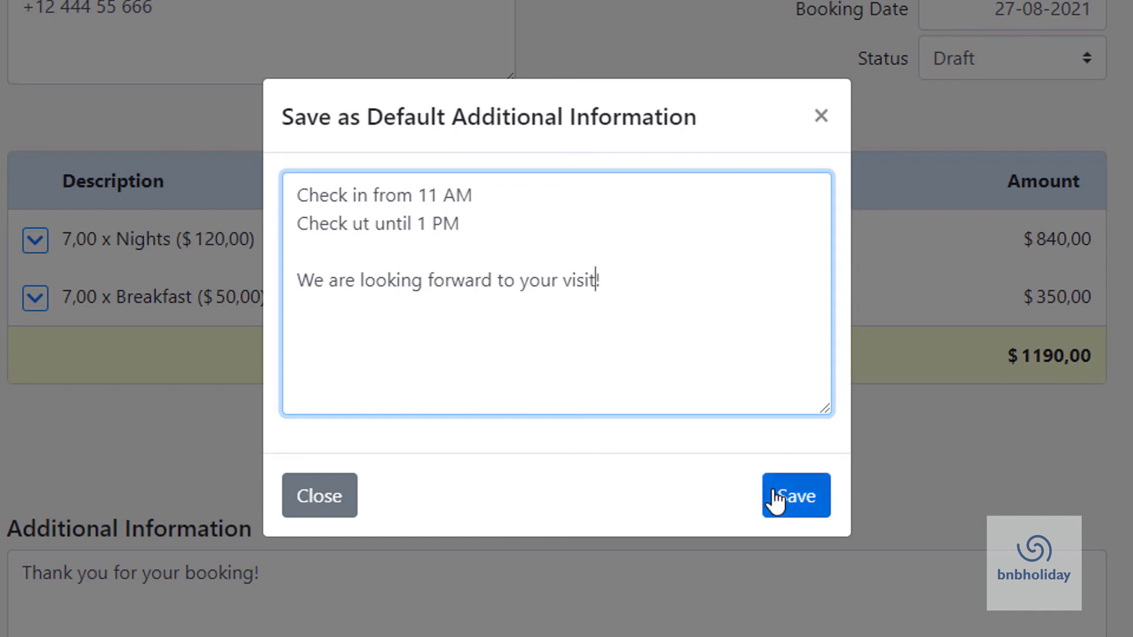
key("BackSpace")
key("BackSpace")
type("stay")
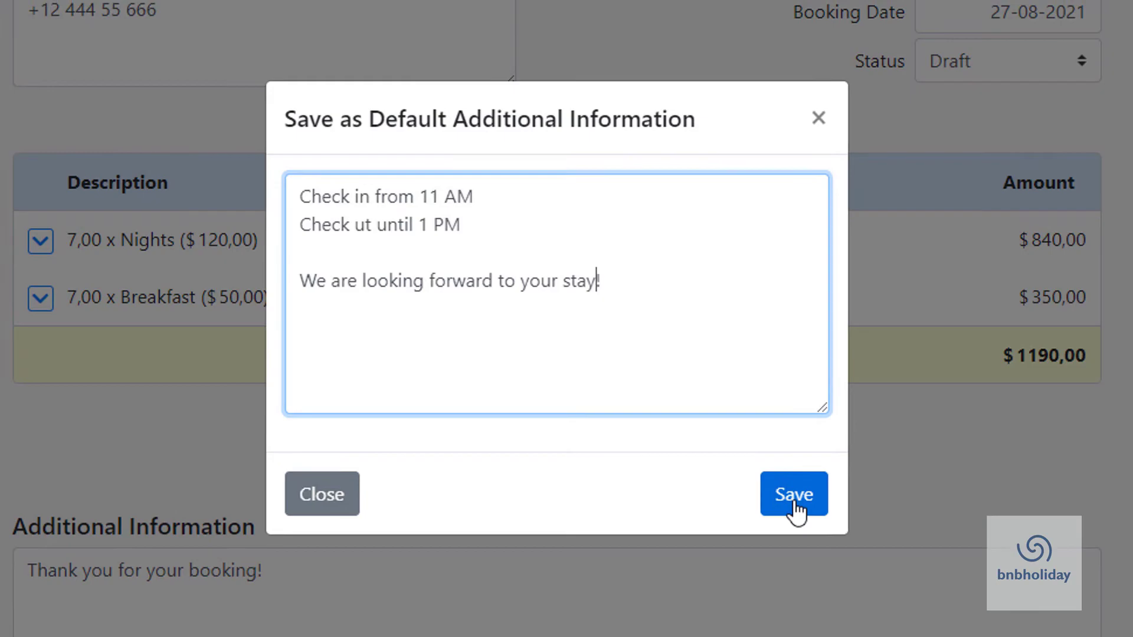
left_click(795, 502)
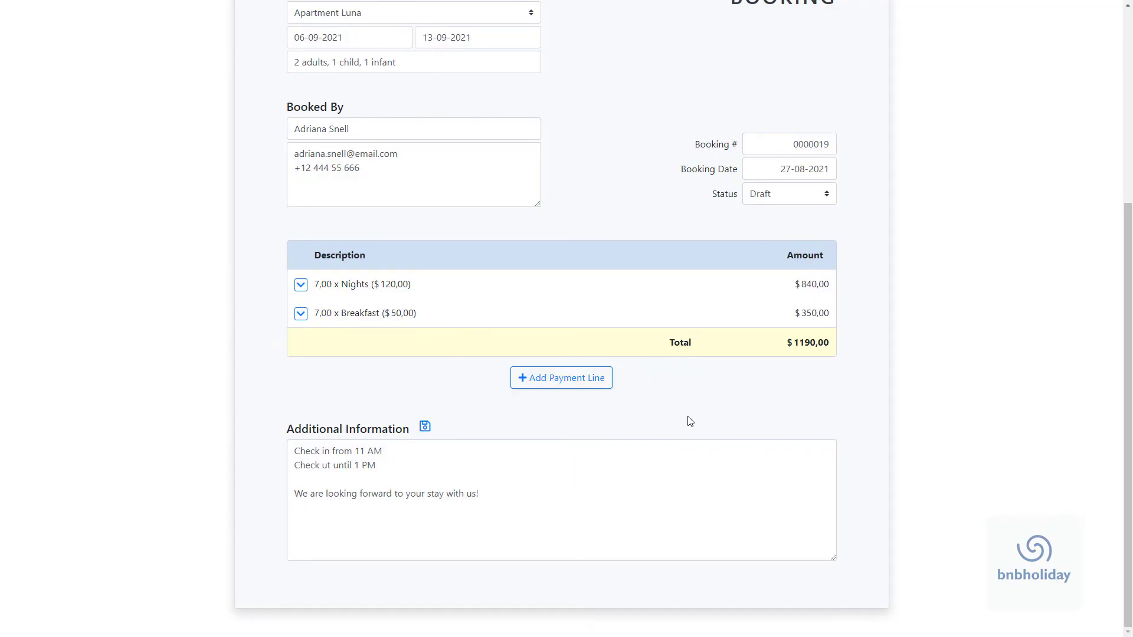
- Save the new booking from the top of the page
scroll(689, 421, "up", 5)
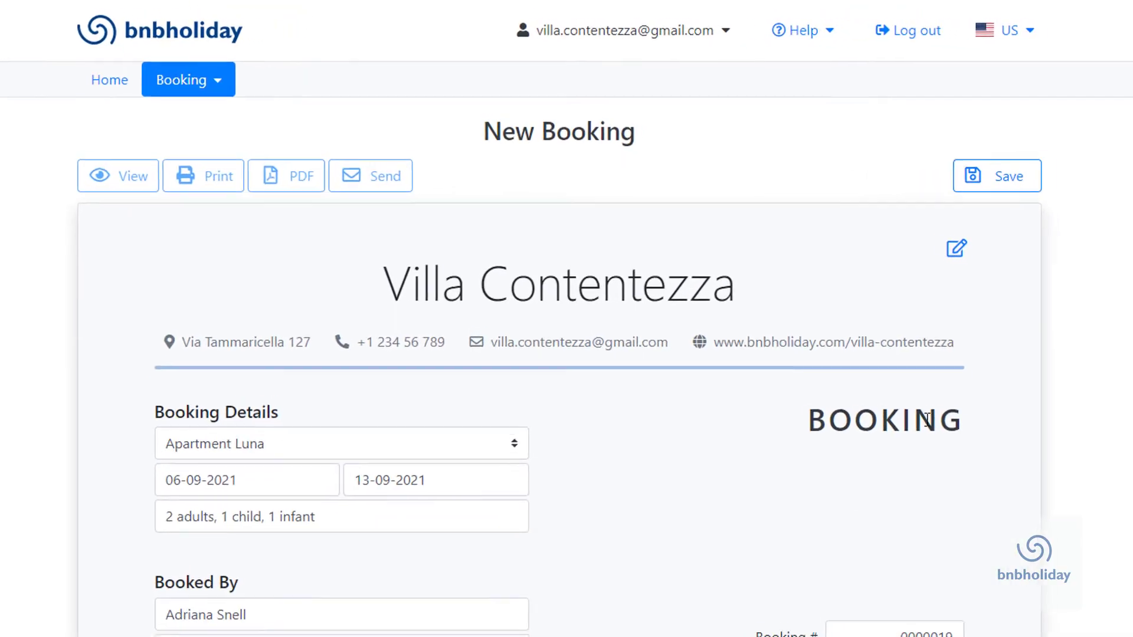
left_click(1034, 187)
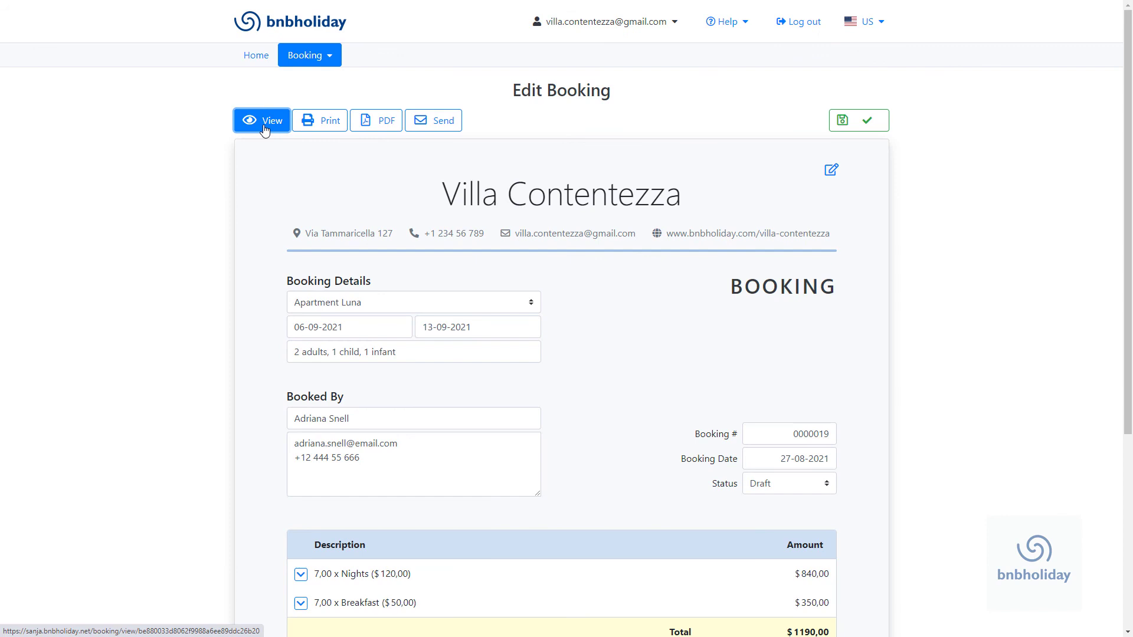
- Switch to the read-only View Booking page and scroll down to the Additional Information
left_click(263, 124)
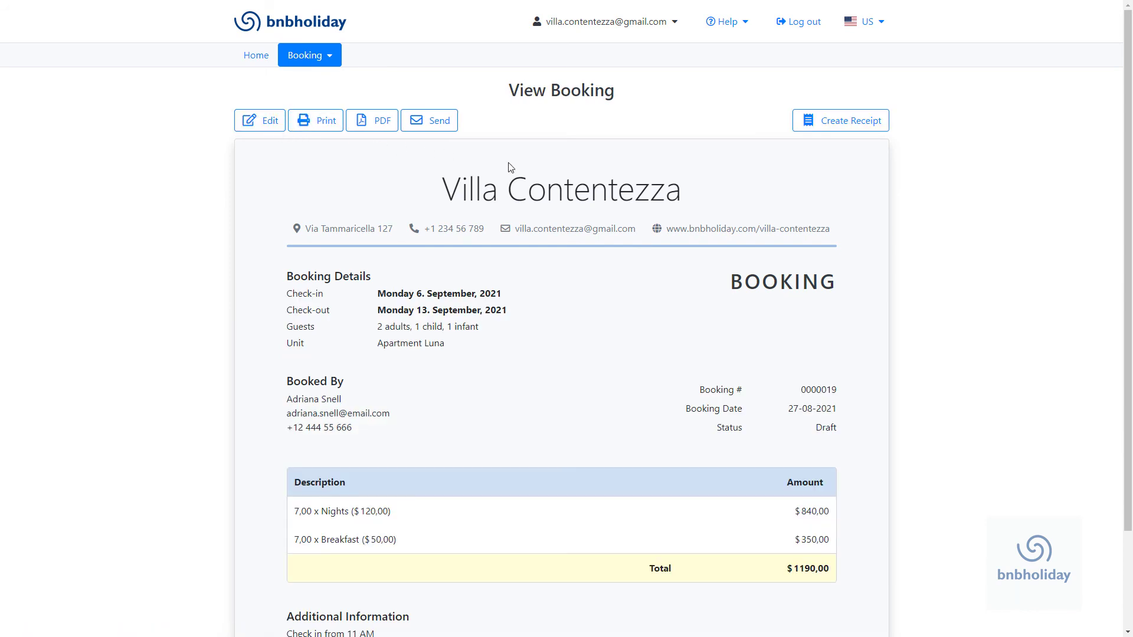
scroll(587, 188, "down", 2)
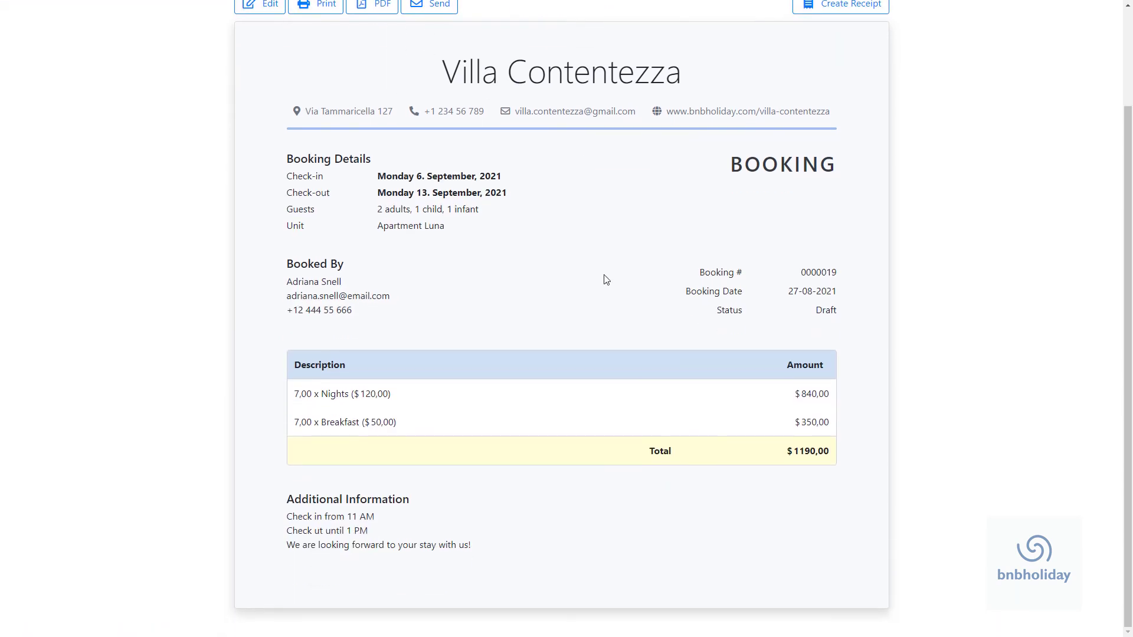